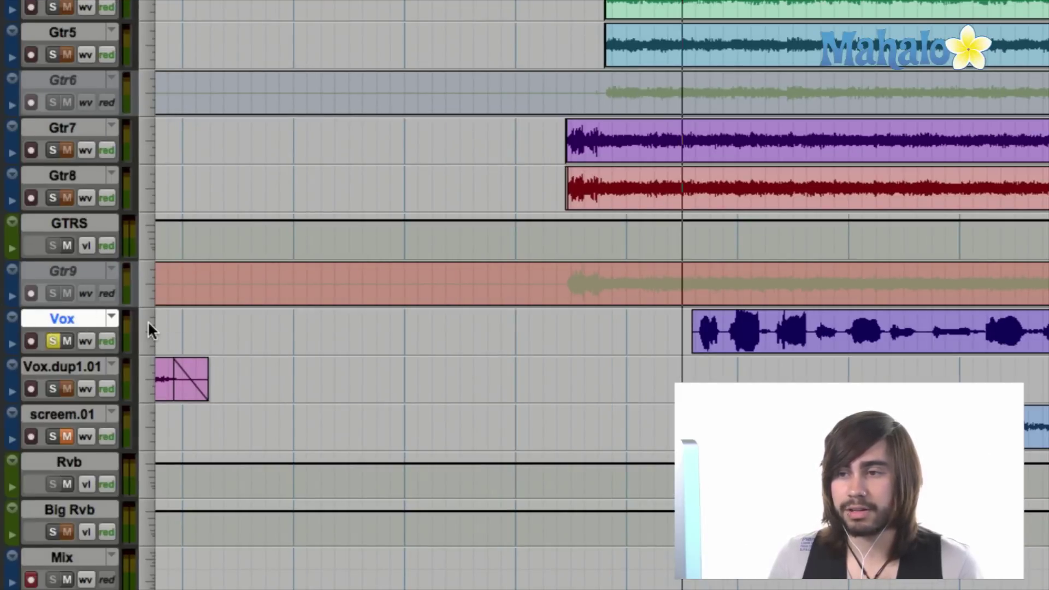
# - Make the Vox track medium height, with its main view left on the waveform
pyautogui.click(142, 322)
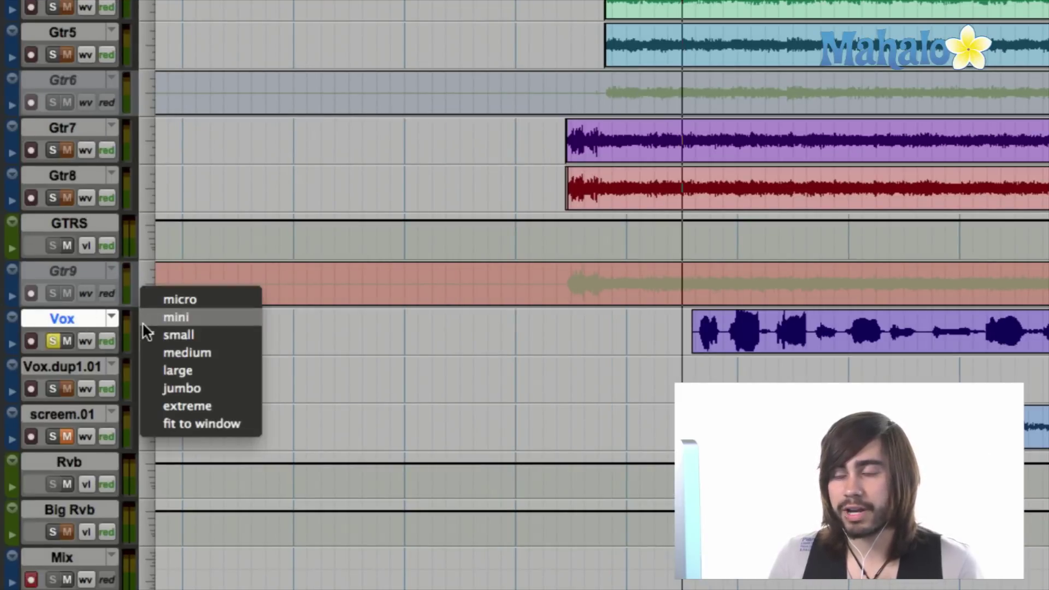
pyautogui.click(194, 352)
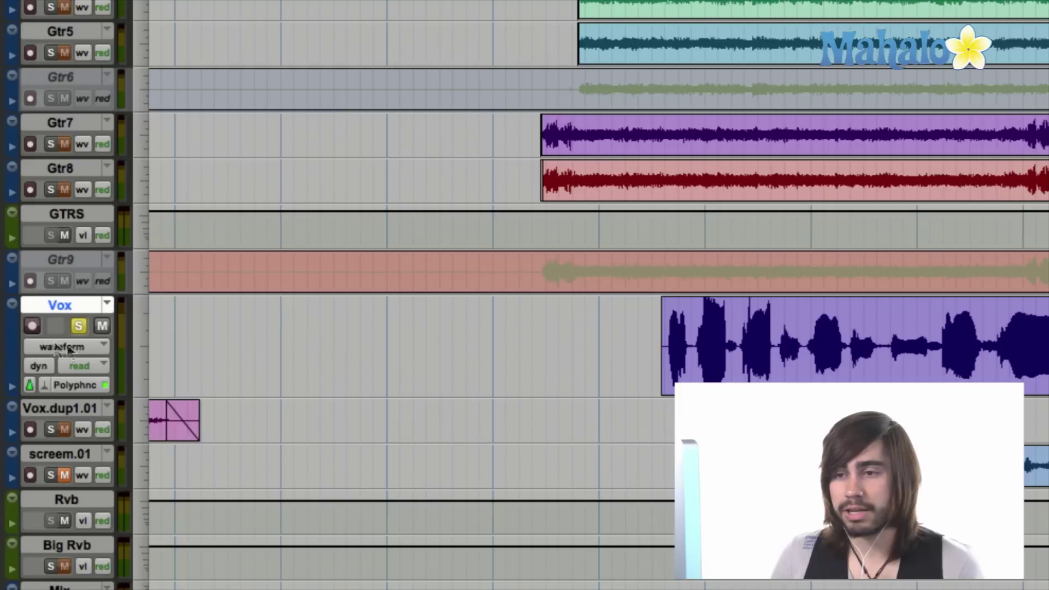
pyautogui.click(87, 347)
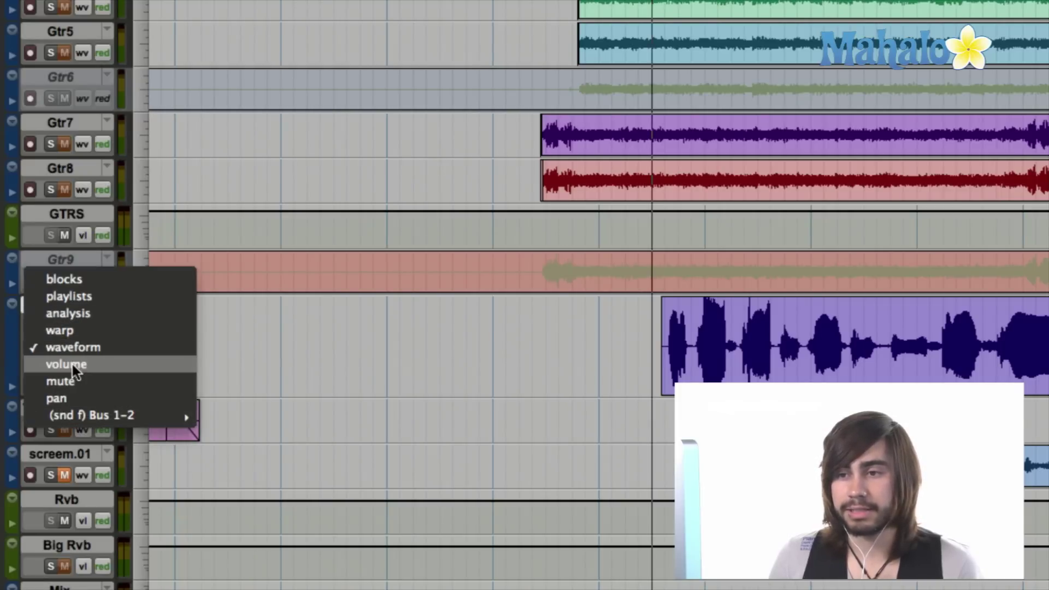
pyautogui.click(57, 399)
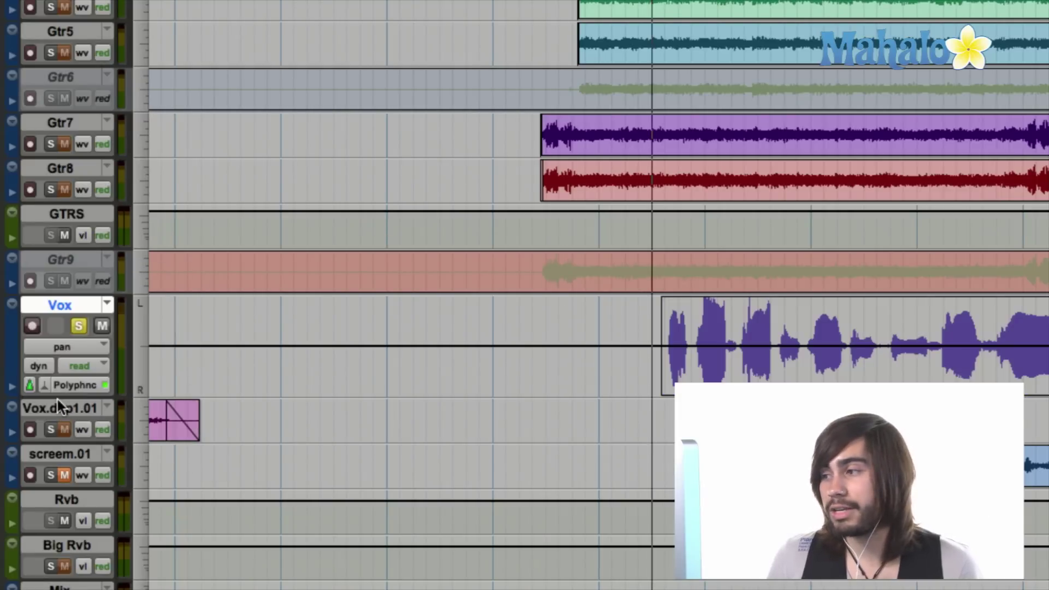
pyautogui.click(66, 347)
pyautogui.click(73, 297)
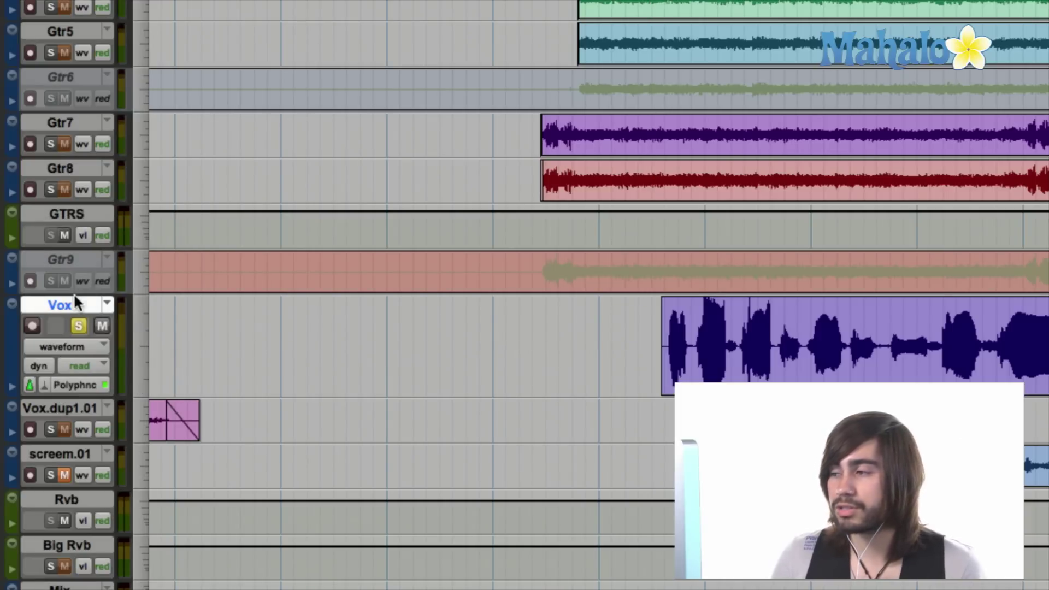
# - Add an automation lane beneath the Vox track that shows pan
pyautogui.click(11, 386)
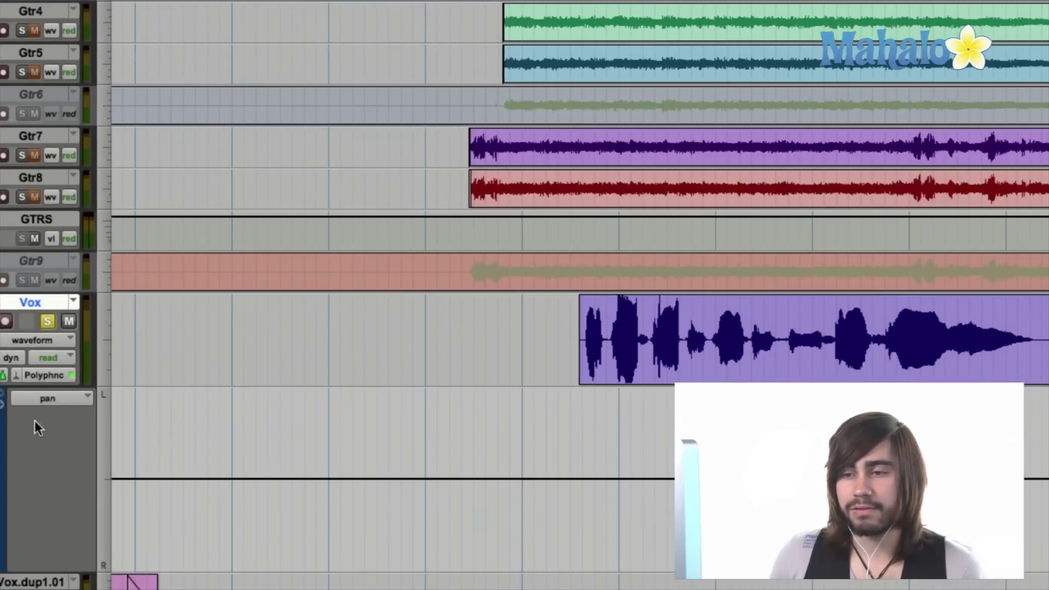
pyautogui.click(62, 398)
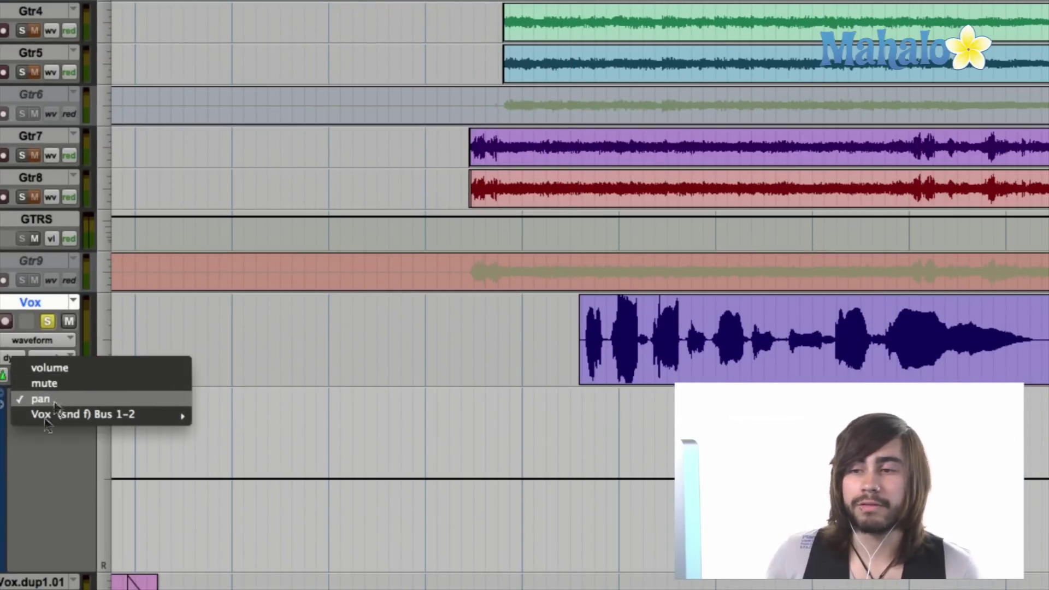
pyautogui.click(25, 480)
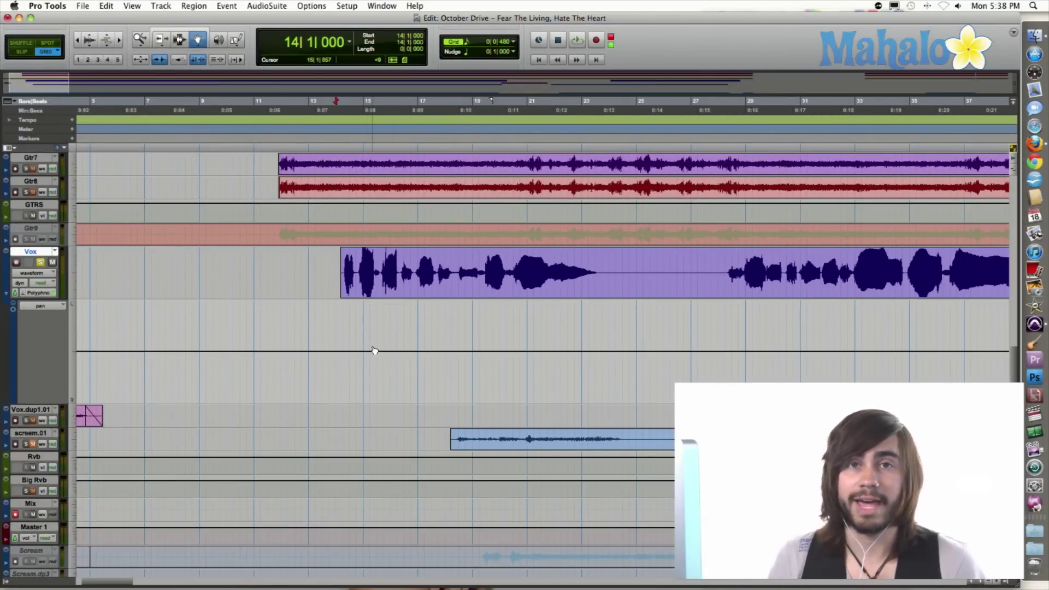
pyautogui.press('space')
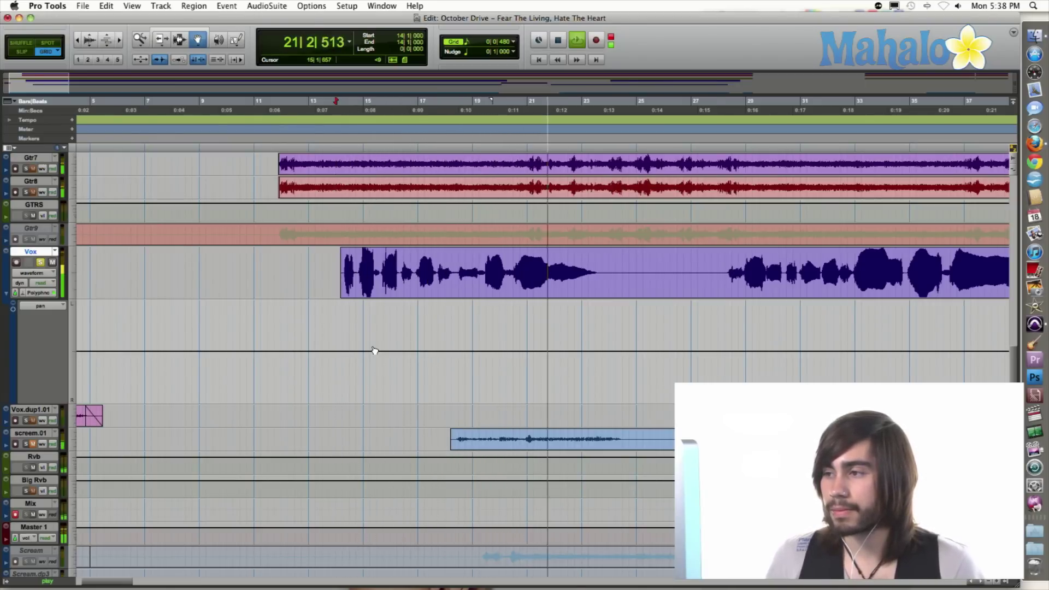
pyautogui.press('space')
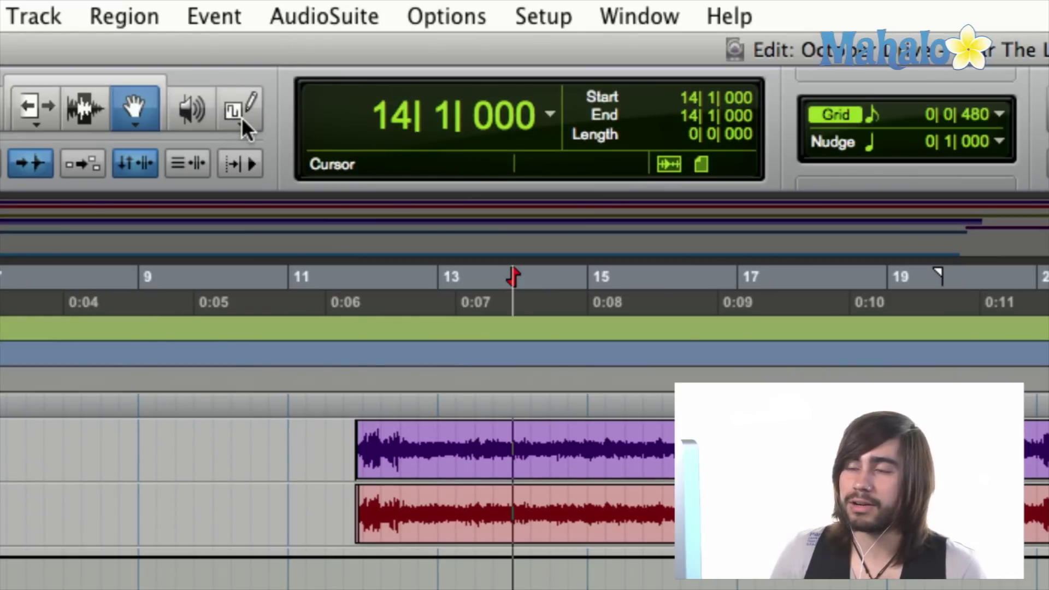
# - Set the Pencil tool's drawing shape to Square
pyautogui.click(243, 121)
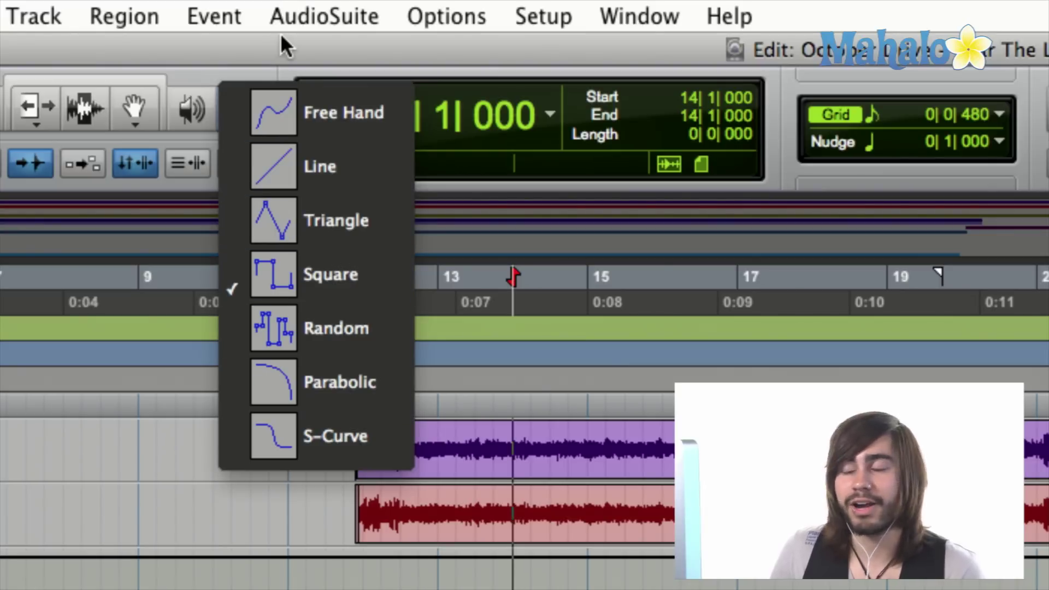
pyautogui.click(327, 270)
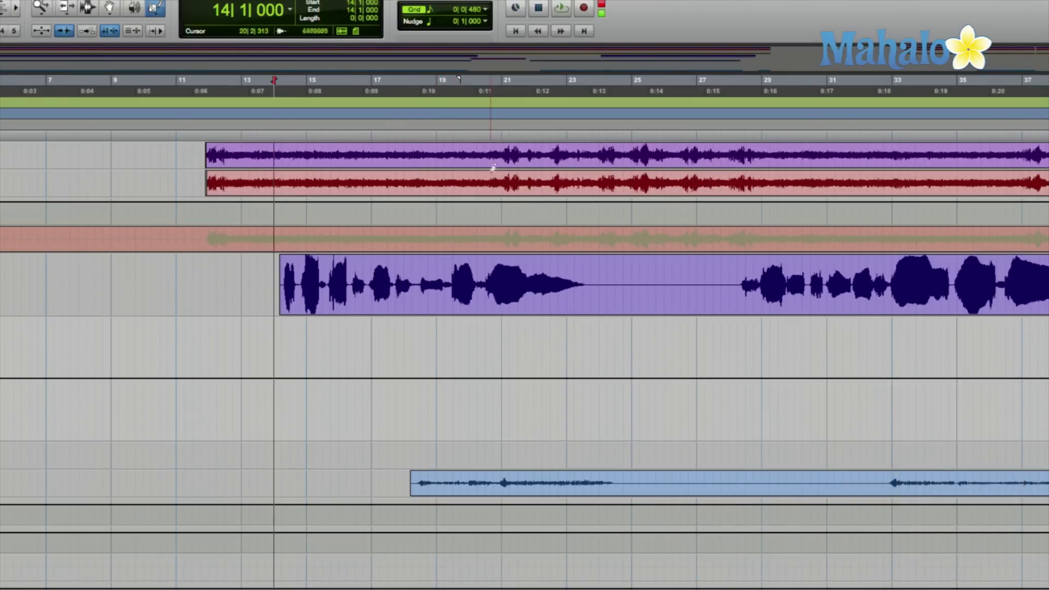
# - Start playback from 19|1|480, where the held vocal note begins
pyautogui.click(445, 90)
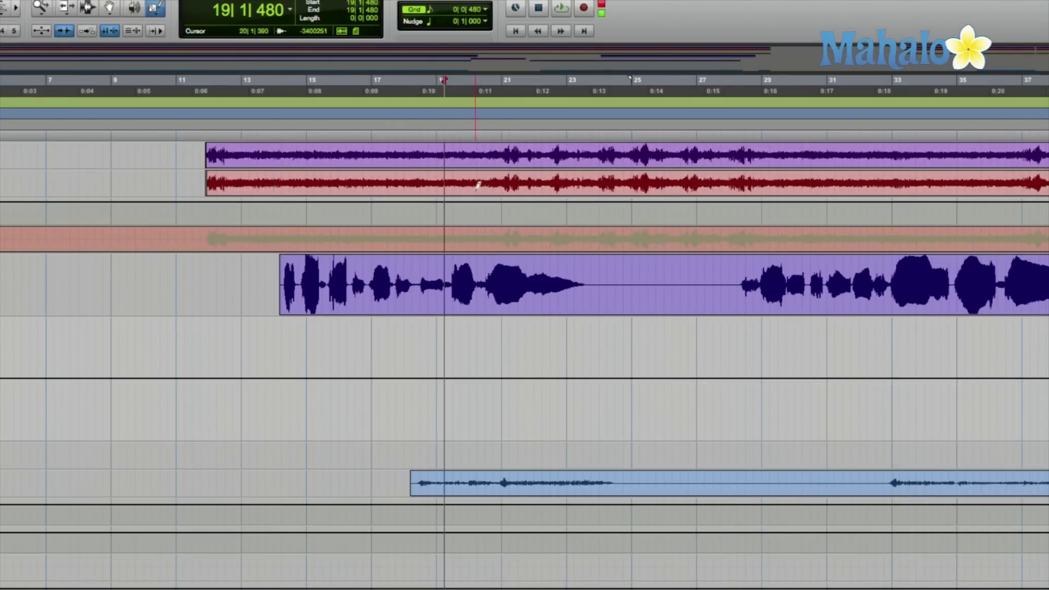
pyautogui.press('space')
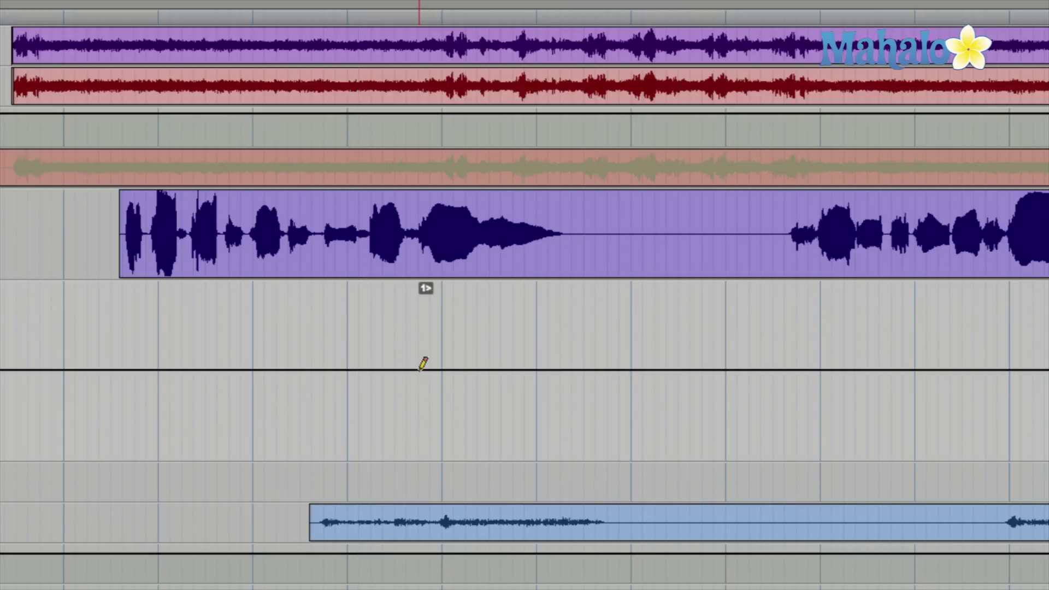
# - Draw a square-wave pan pattern under the held note, then refine its swing depth and length
pyautogui.moveTo(419, 369); pyautogui.dragTo(440, 369)
pyautogui.moveTo(458, 364); pyautogui.dragTo(458, 404)
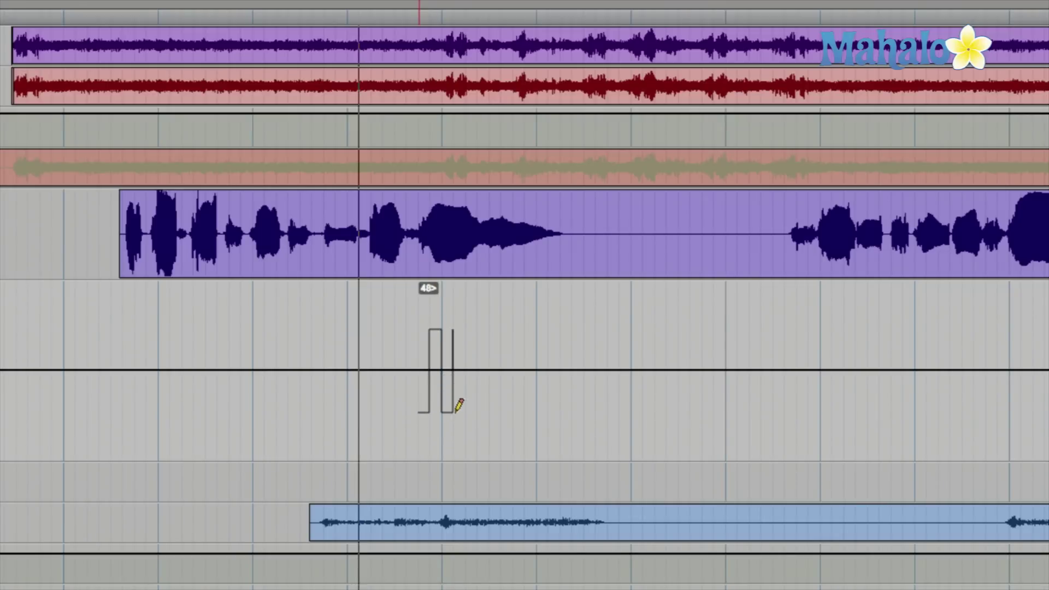
pyautogui.moveTo(457, 404)
pyautogui.mouseDown()
pyautogui.moveTo(434, 416)
pyautogui.moveTo(429, 289)
pyautogui.moveTo(439, 405)
pyautogui.moveTo(429, 289)
pyautogui.moveTo(435, 381)
pyautogui.mouseUp()
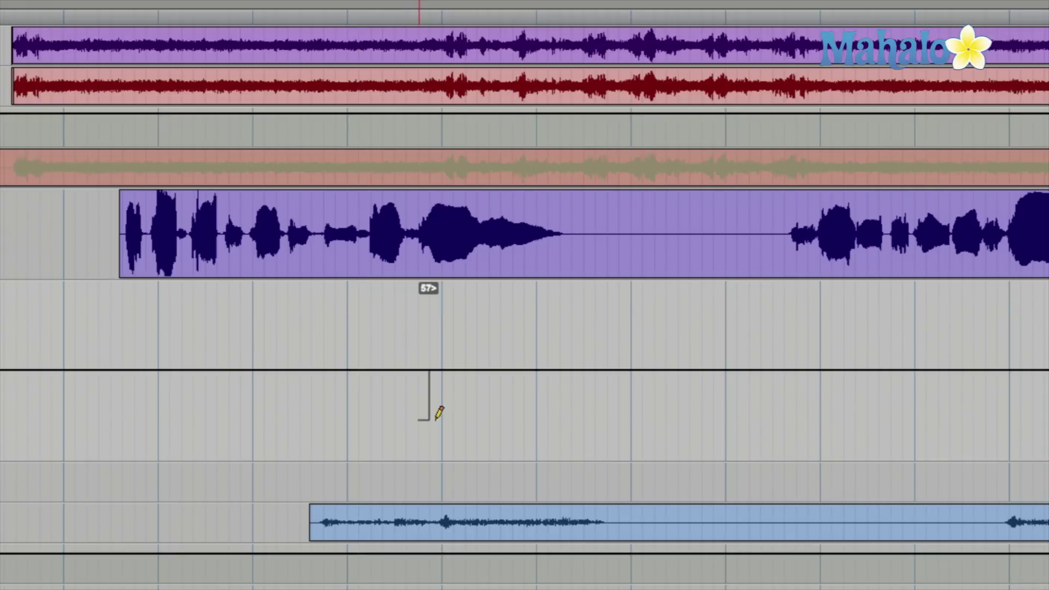
pyautogui.moveTo(438, 412)
pyautogui.mouseDown()
pyautogui.moveTo(440, 353)
pyautogui.moveTo(516, 340)
pyautogui.mouseUp()
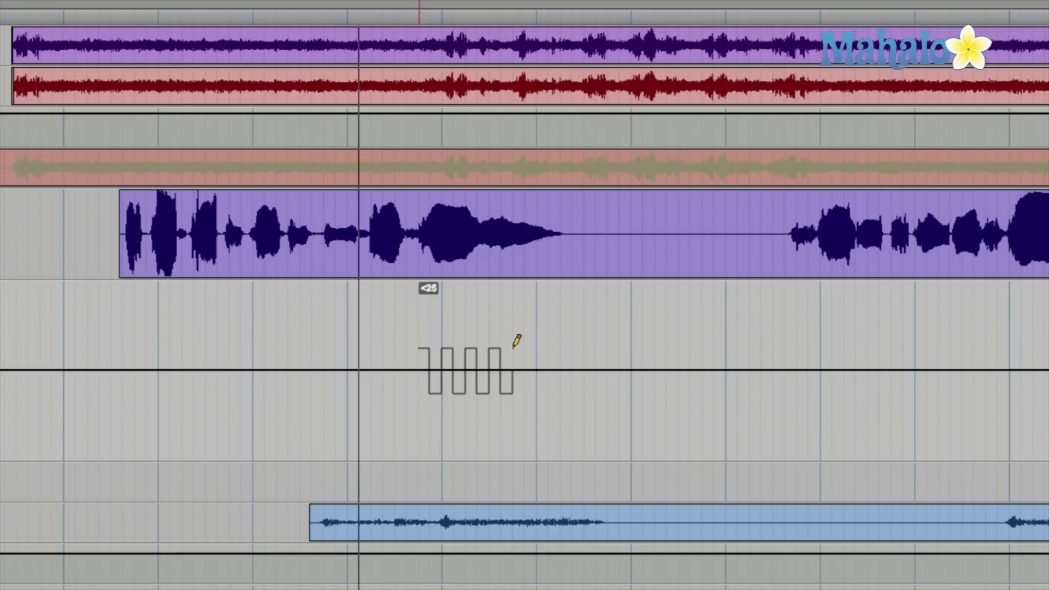
pyautogui.moveTo(530, 341); pyautogui.dragTo(556, 263)
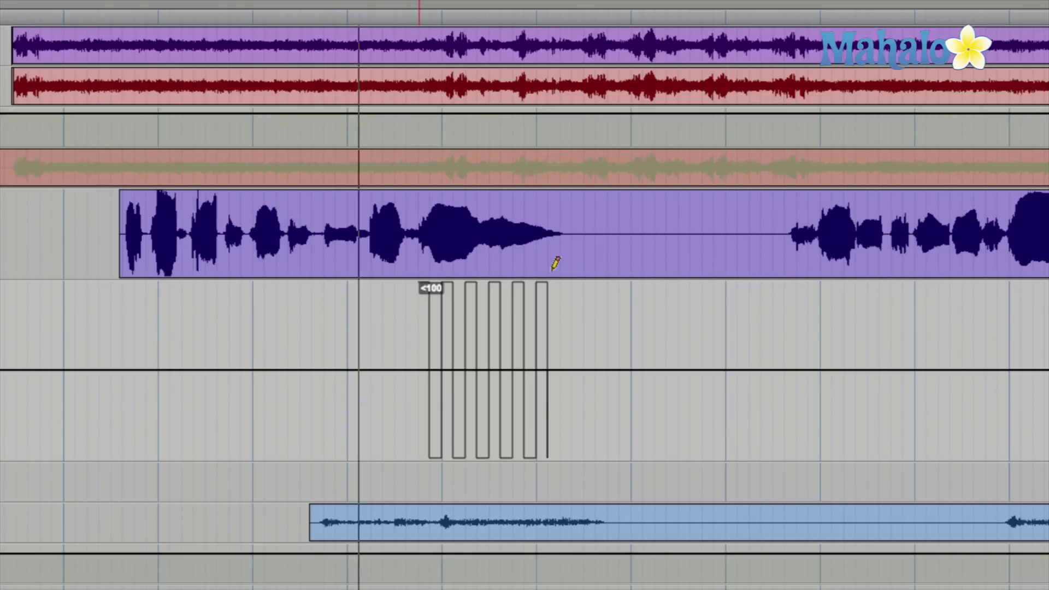
pyautogui.moveTo(555, 271); pyautogui.dragTo(558, 300)
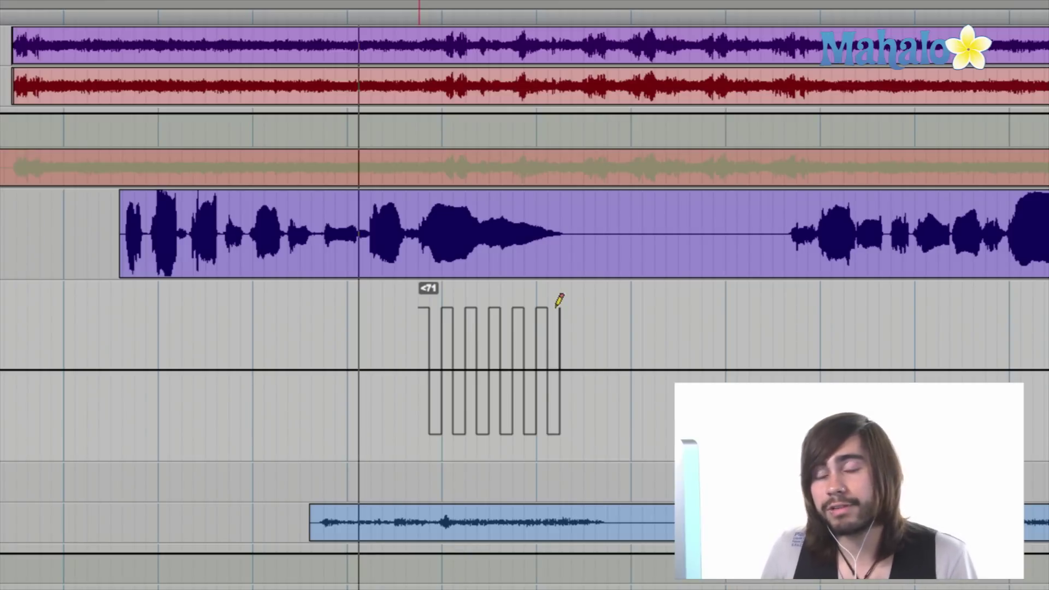
pyautogui.moveTo(559, 300)
pyautogui.mouseDown()
pyautogui.moveTo(576, 315)
pyautogui.moveTo(579, 237)
pyautogui.moveTo(554, 223)
pyautogui.moveTo(565, 217)
pyautogui.moveTo(585, 327)
pyautogui.moveTo(589, 315)
pyautogui.mouseUp()
pyautogui.scroll(1, 588, 315)
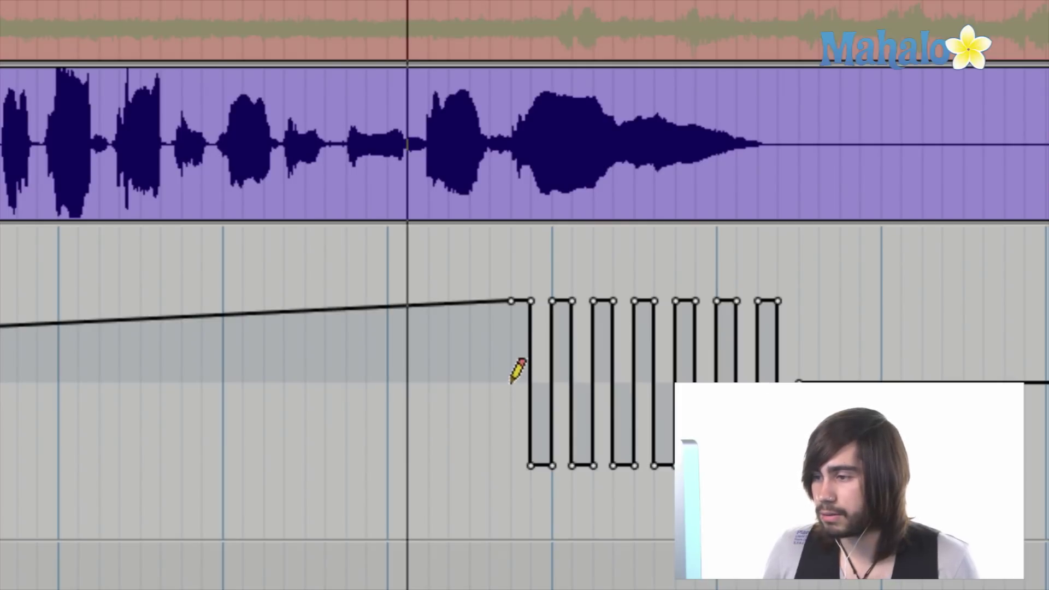
pyautogui.click(511, 382)
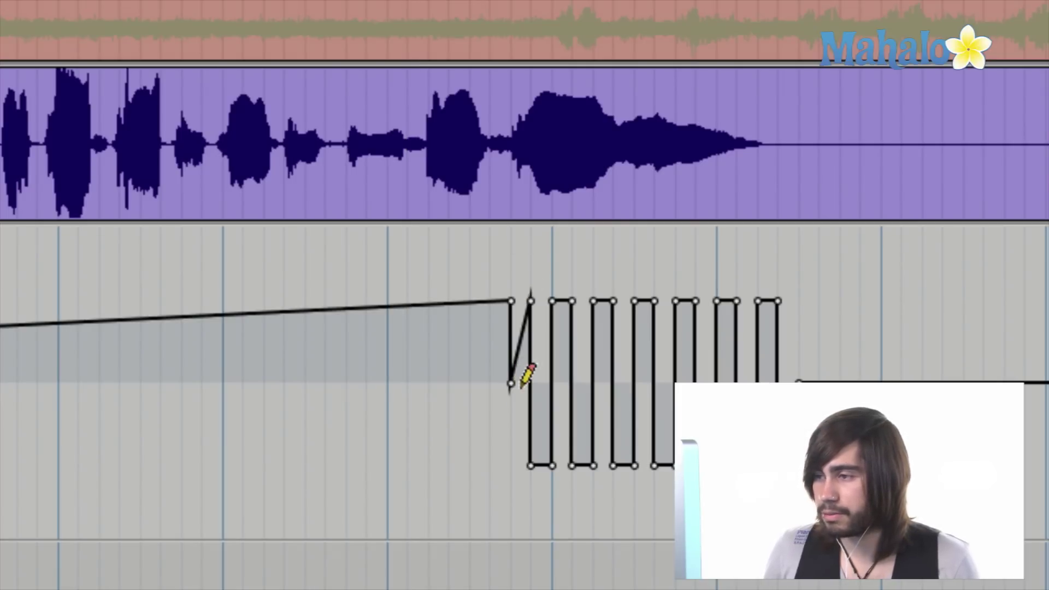
pyautogui.hotkey('ctrl', 'z')
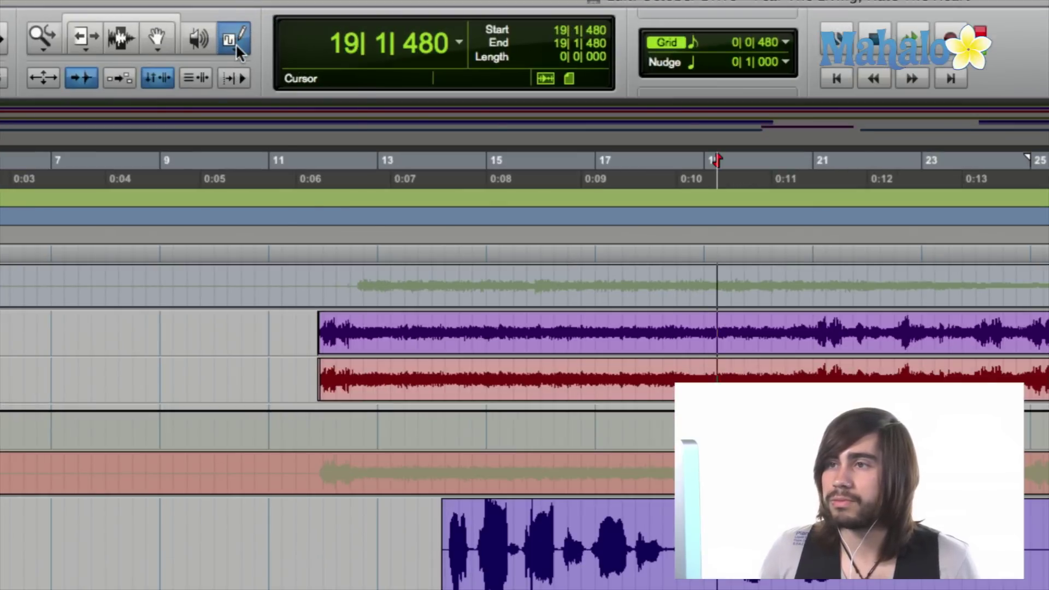
# - Set the Pencil to Free Hand, flatten the sloped lead-in, then select the Grabber tool
pyautogui.click(237, 48)
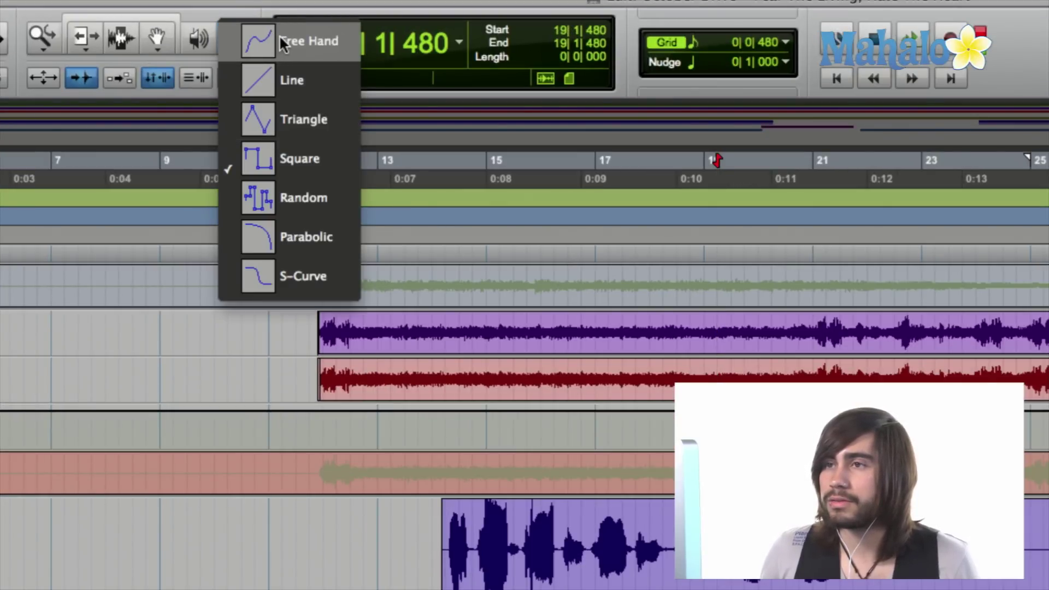
pyautogui.click(280, 40)
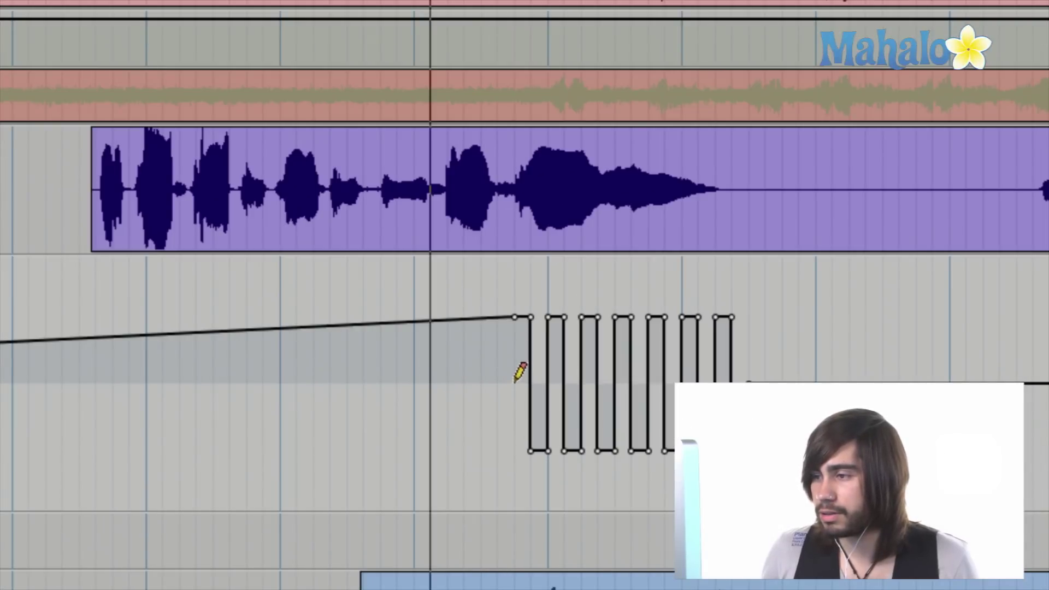
pyautogui.click(498, 382)
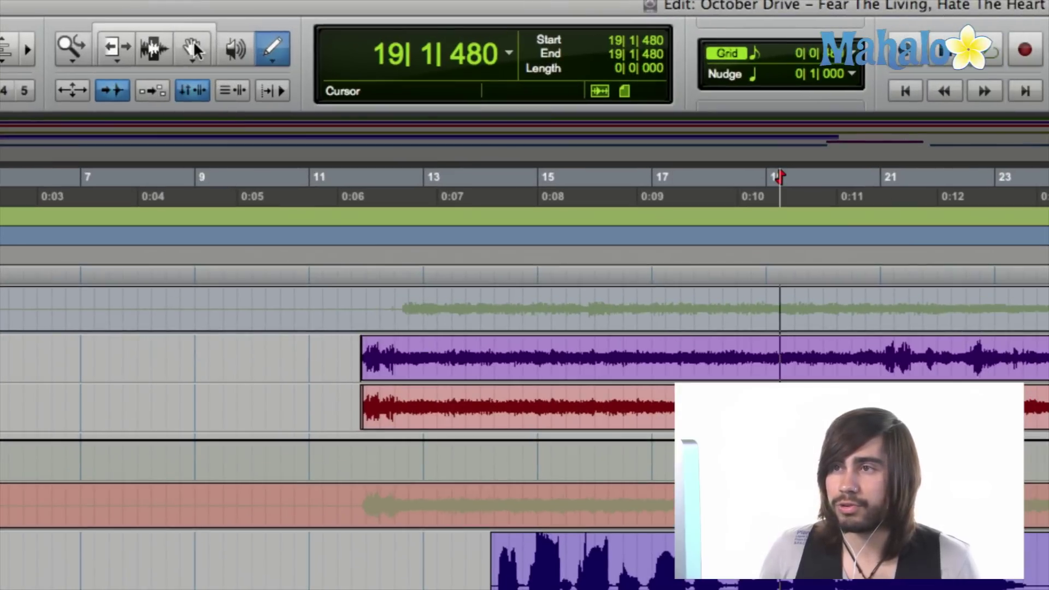
pyautogui.click(194, 52)
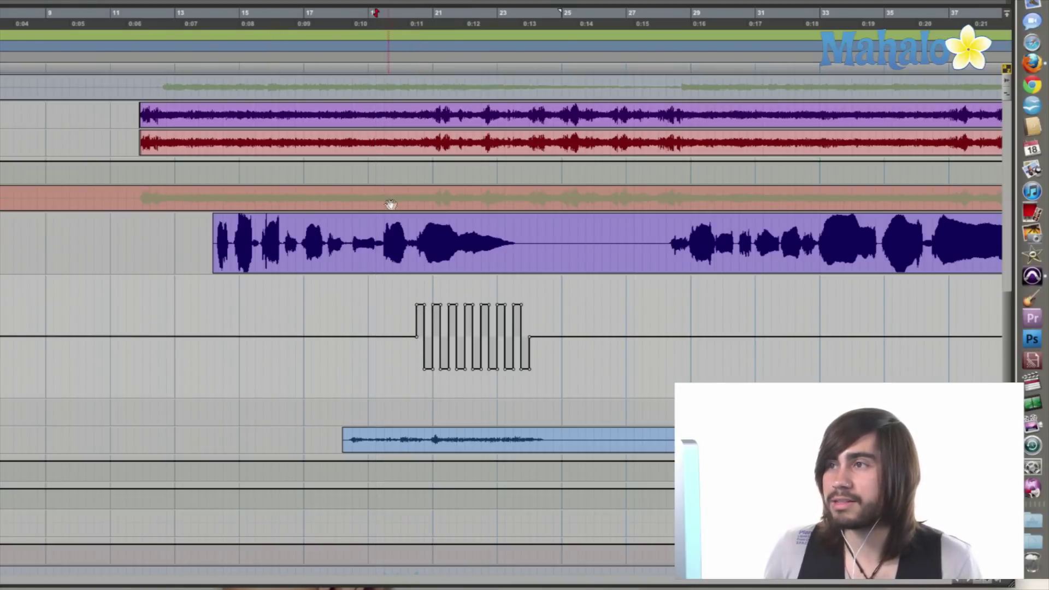
# - Play the square-wave section, relocate to bar 14, and play it again from there
pyautogui.press('space')
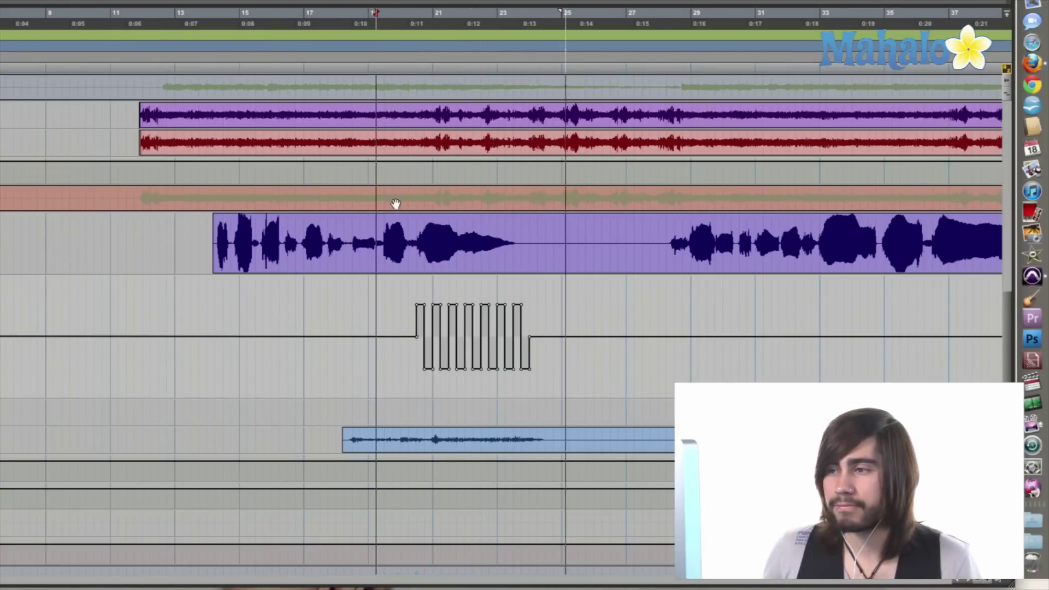
pyautogui.click(213, 21)
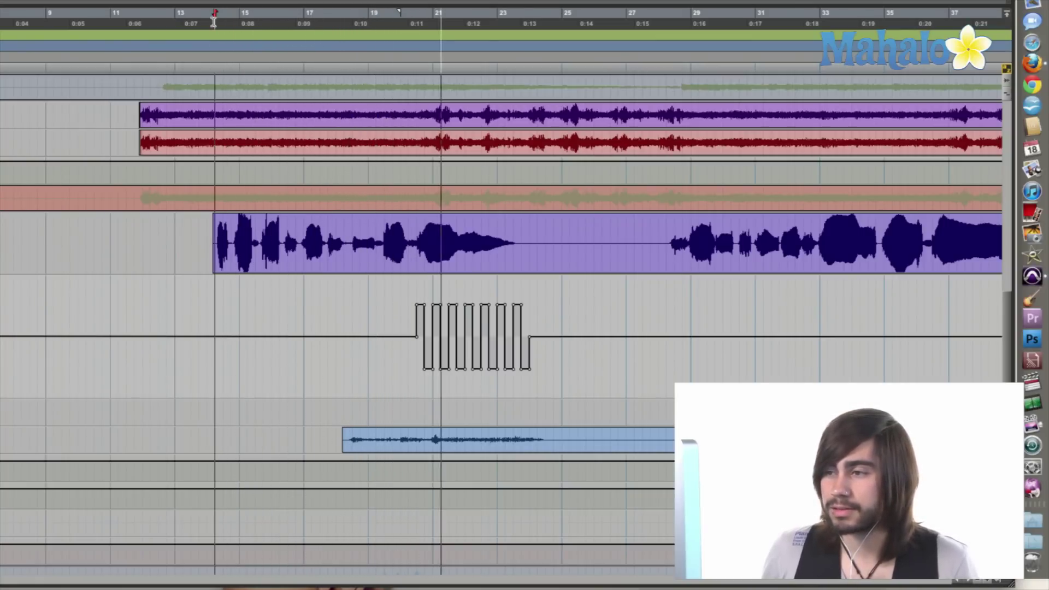
pyautogui.press('space')
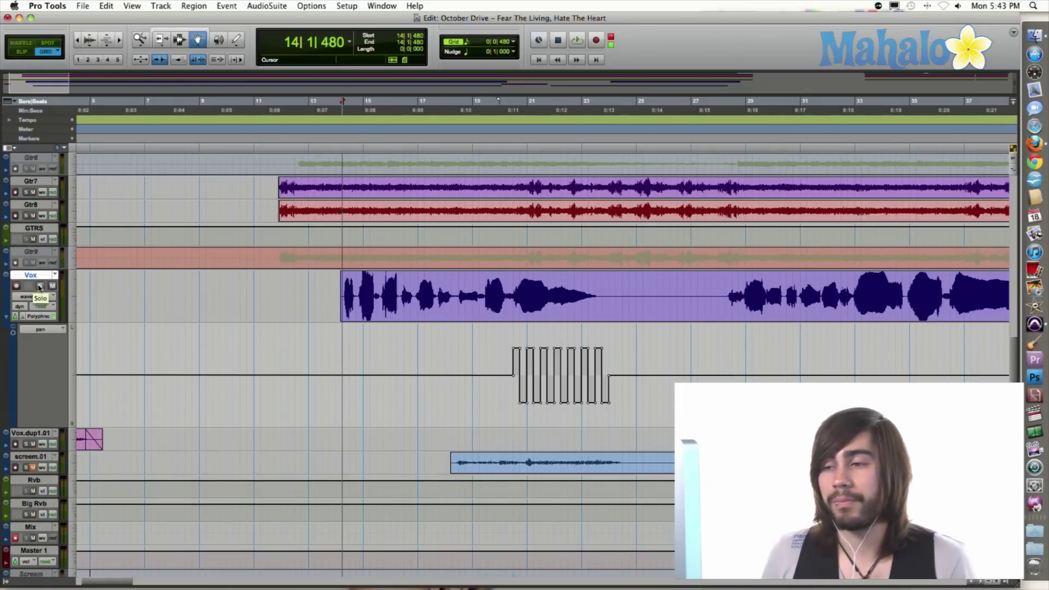
pyautogui.press('space')
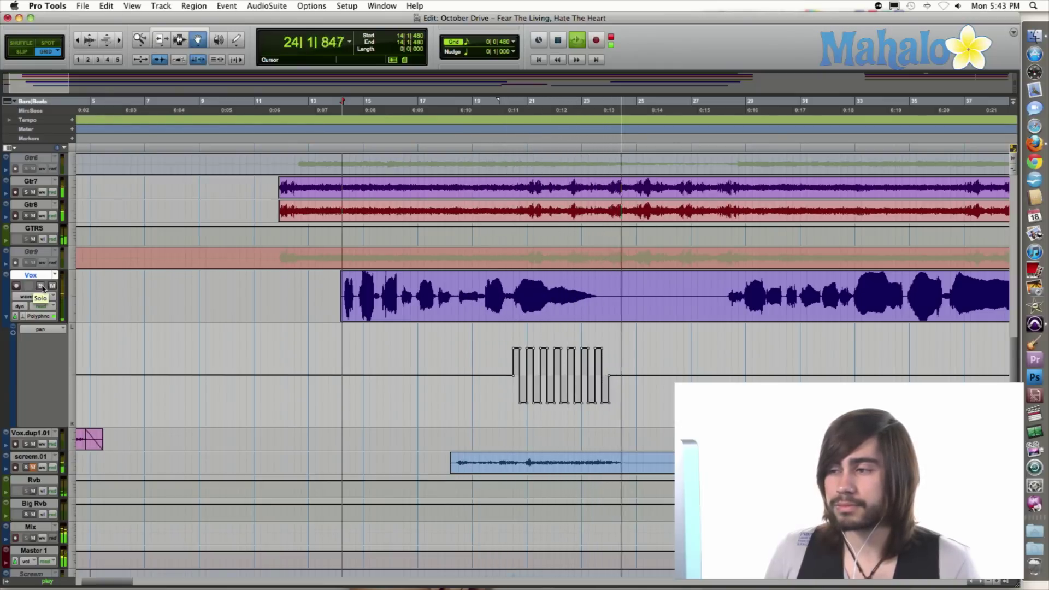
pyautogui.press('space')
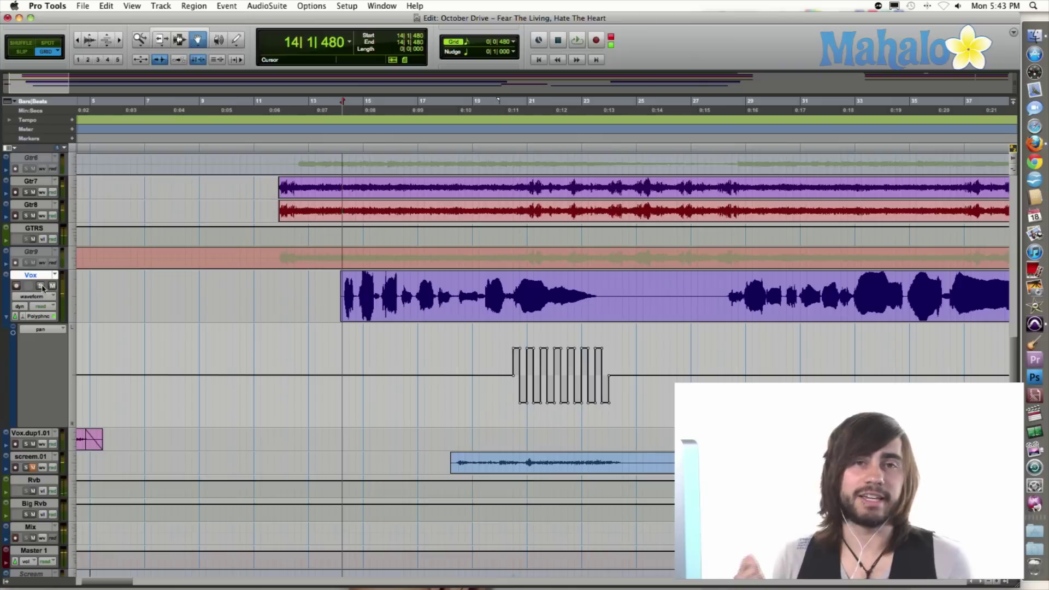